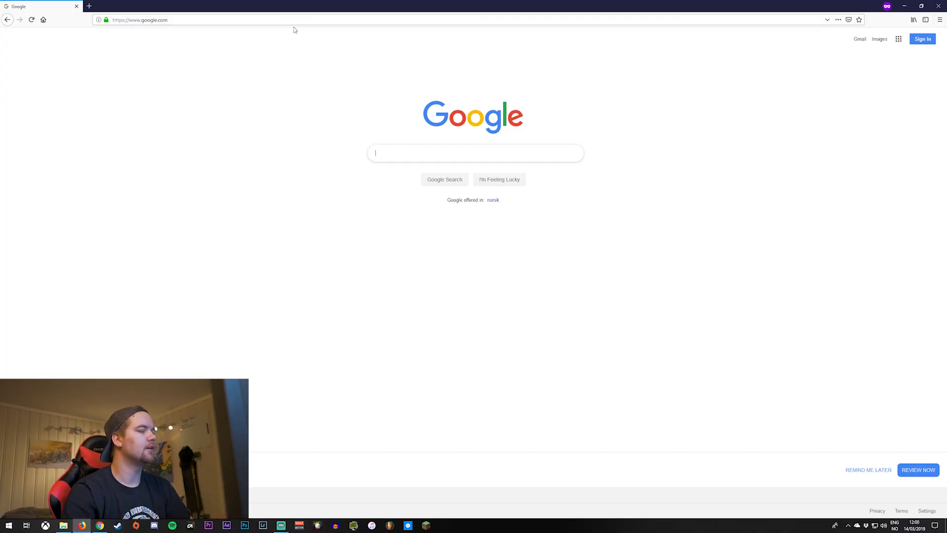
Search Google for 'recuva' and open the official Recuva page on ccleaner.com.
{"action": "left_click", "coordinate": [461, 151]}
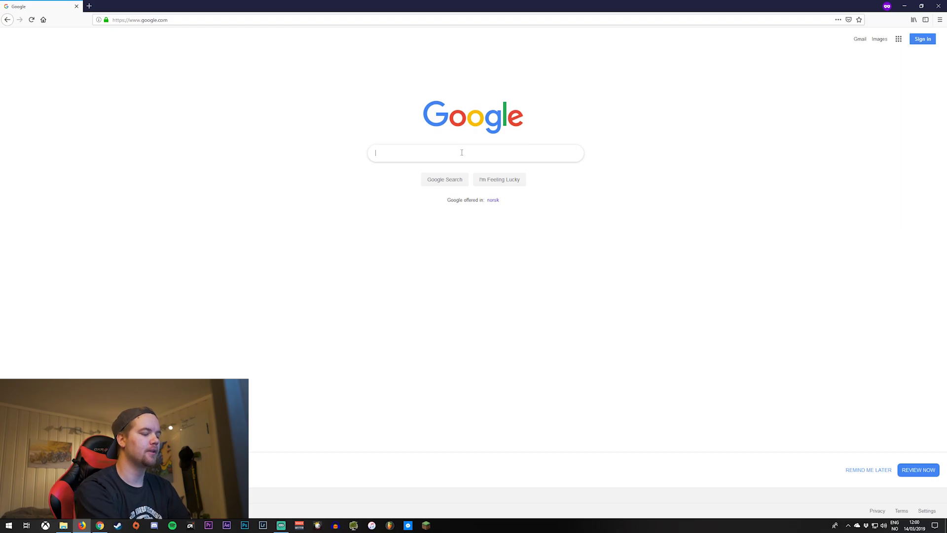
{"action": "type", "text": "recuva"}
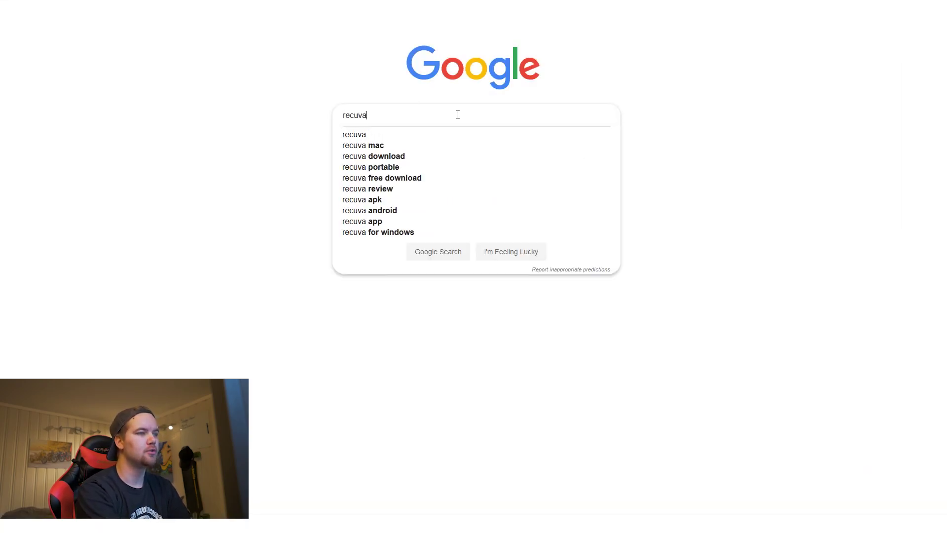
{"action": "key", "text": "Return"}
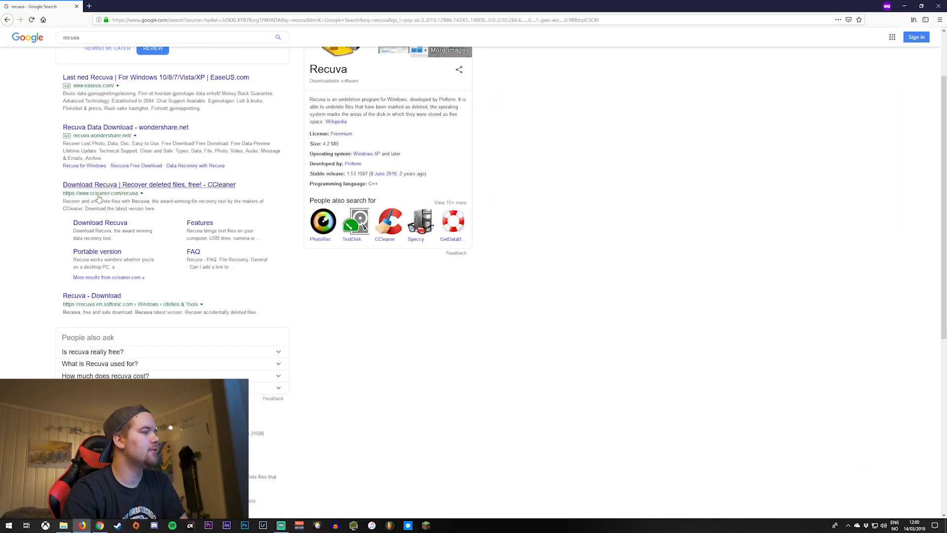
{"action": "left_click", "coordinate": [88, 195]}
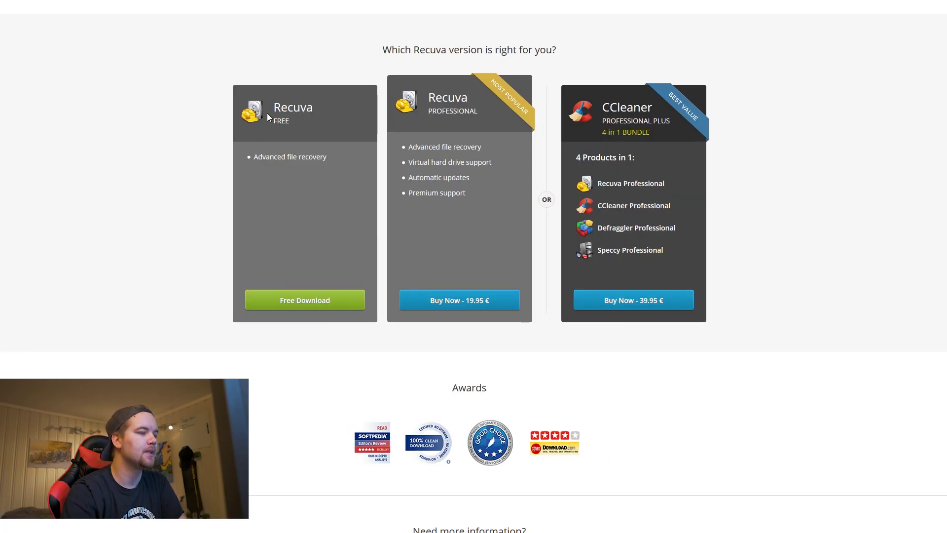
Download the free Recuva installer rcsetup153.exe from CCleaner.com and launch it.
{"action": "left_click", "coordinate": [299, 306]}
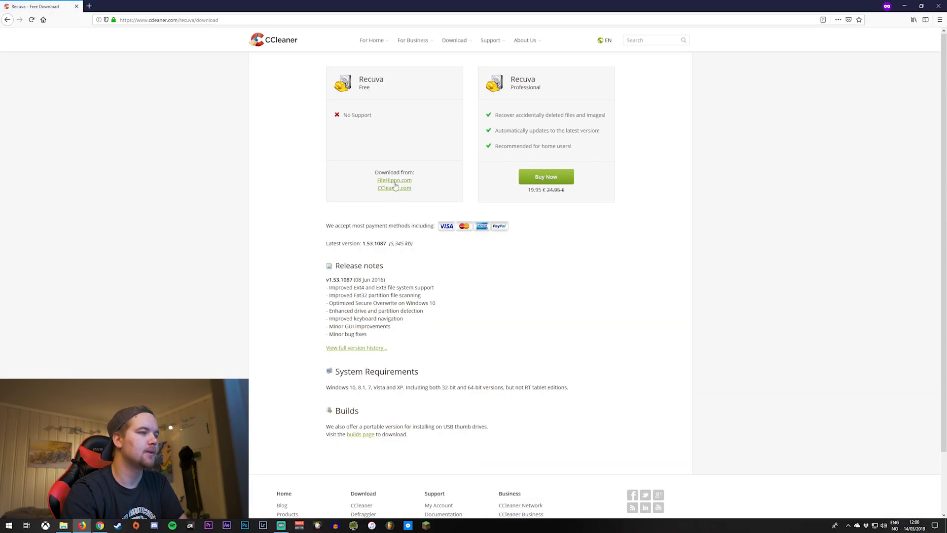
{"action": "left_click", "coordinate": [397, 190]}
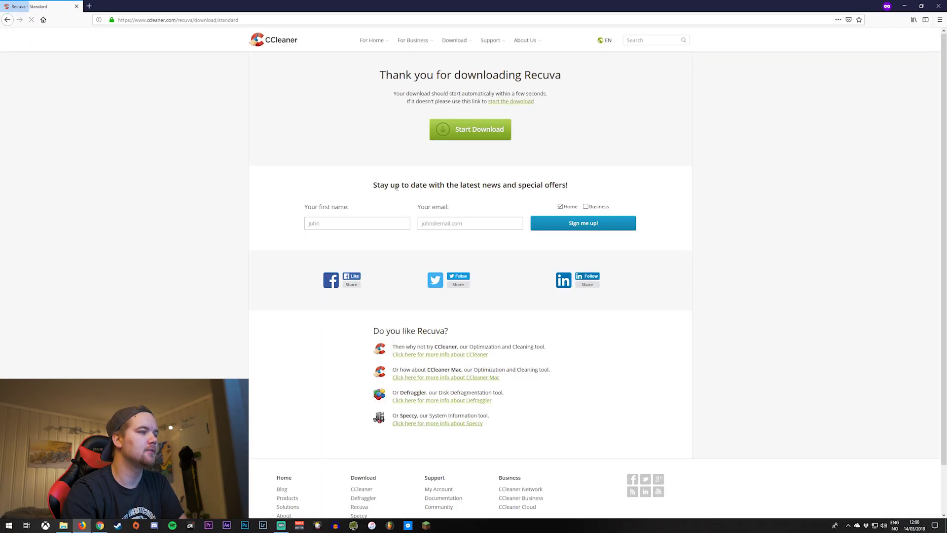
{"action": "left_click", "coordinate": [472, 132]}
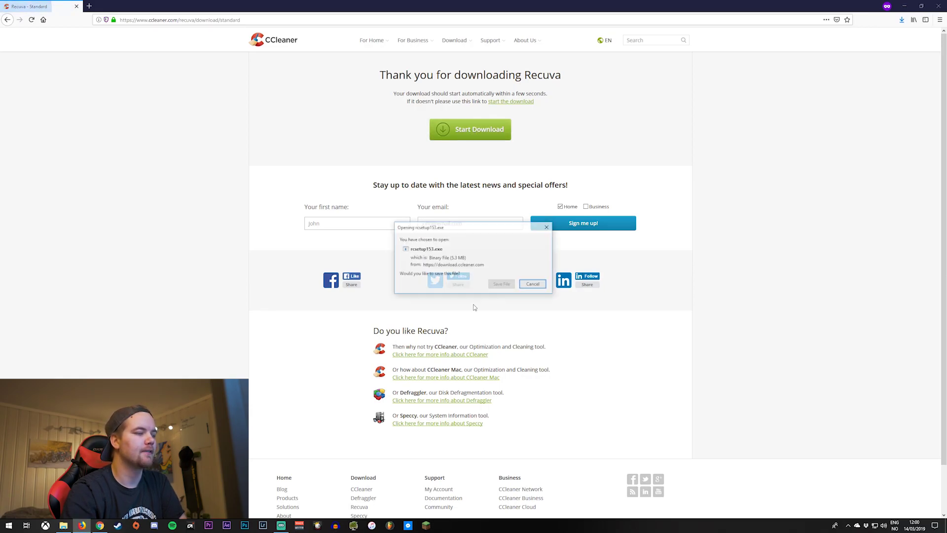
{"action": "left_click", "coordinate": [502, 285]}
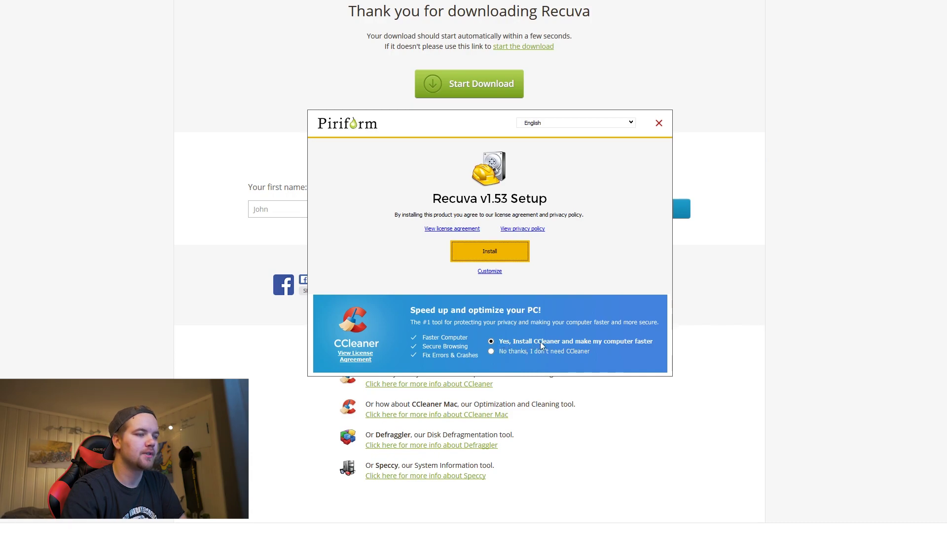
Decline the CCleaner offer and untick the desktop and Start Menu shortcut options.
{"action": "left_click", "coordinate": [494, 351]}
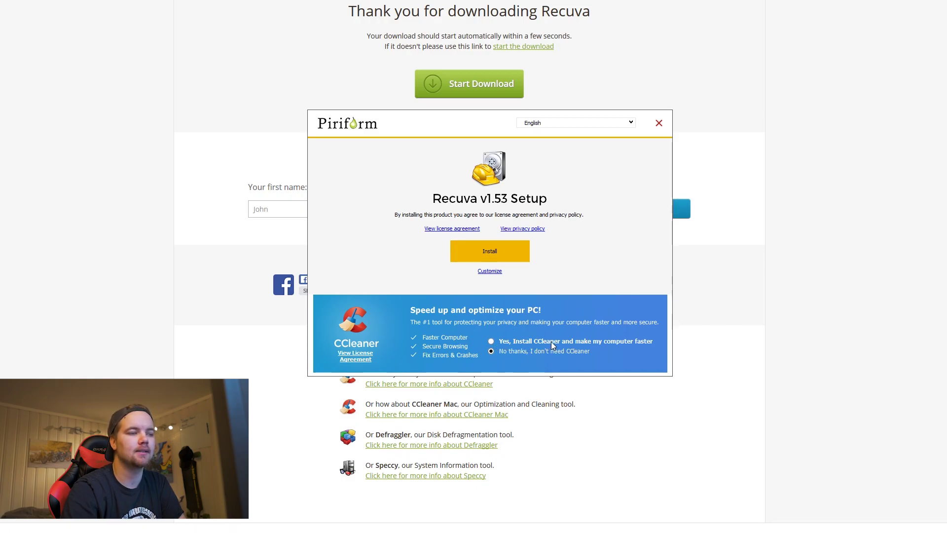
{"action": "left_click", "coordinate": [489, 272]}
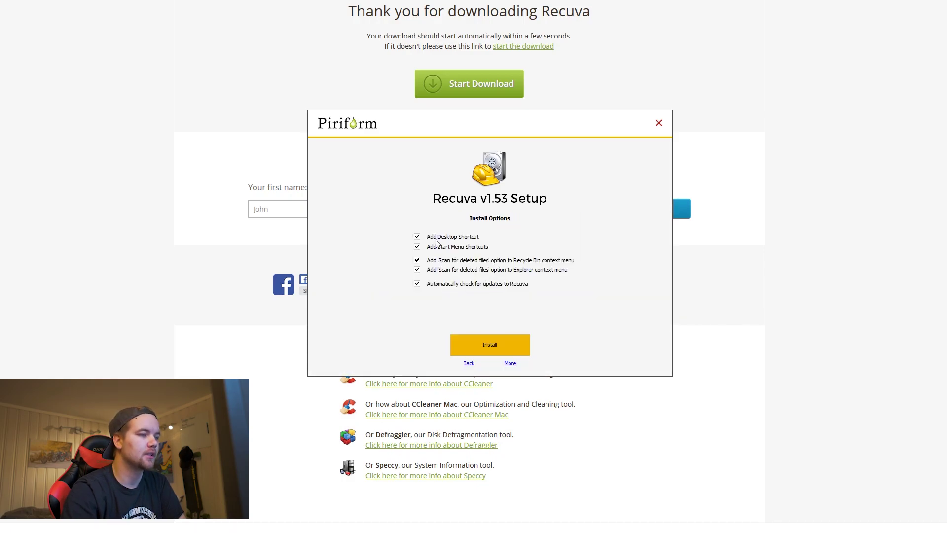
{"action": "left_click", "coordinate": [418, 237]}
{"action": "left_click", "coordinate": [417, 247]}
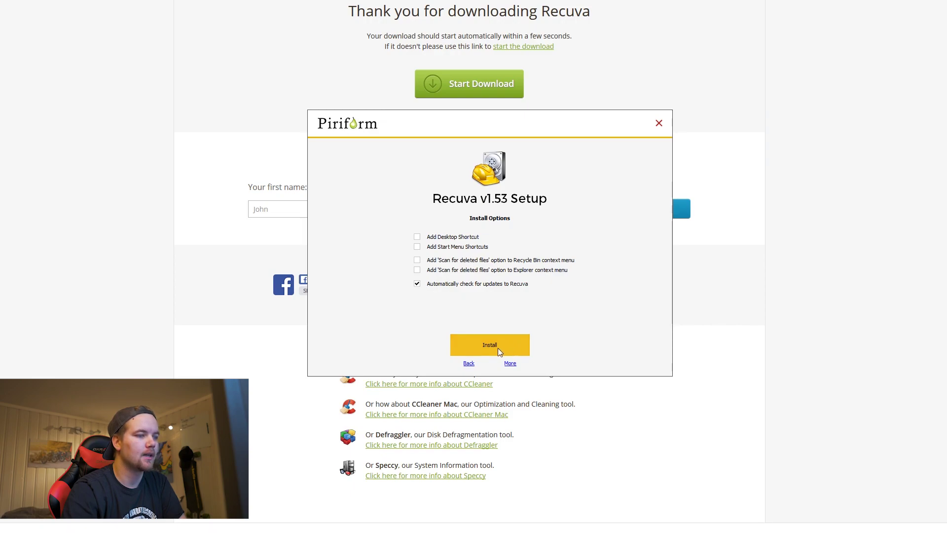
Install Recuva just for the current user into a new Program Files (x86)\Recuva folder, then run it.
{"action": "left_click", "coordinate": [510, 363]}
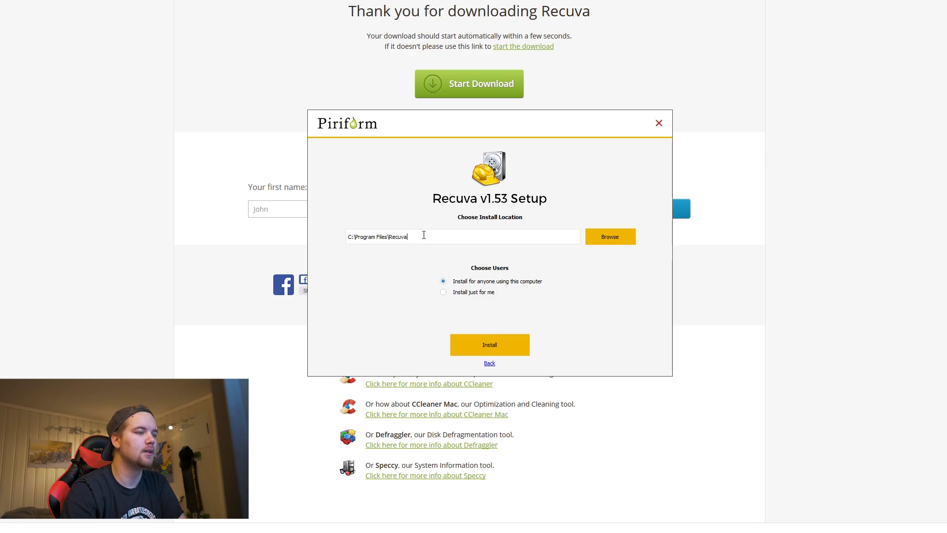
{"action": "left_click", "coordinate": [609, 236]}
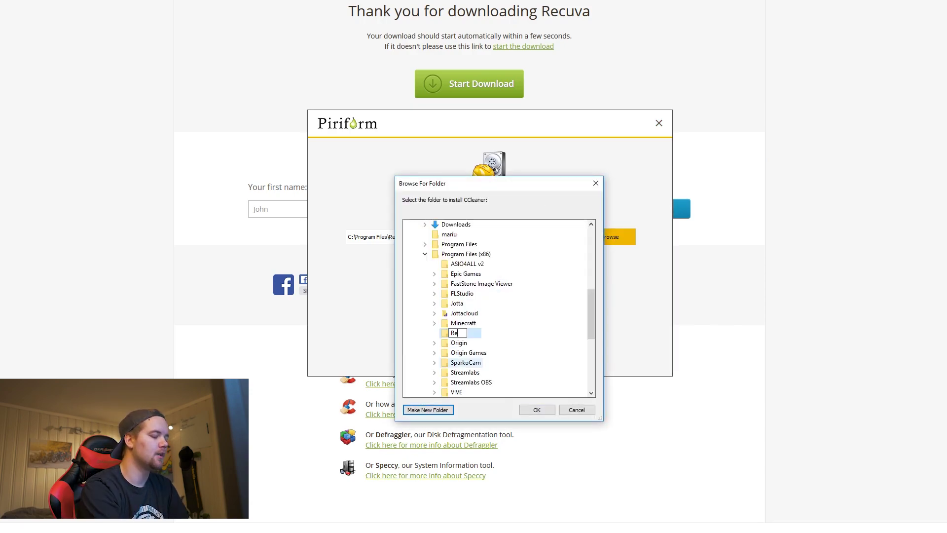
{"action": "type", "text": "cuva"}
{"action": "key", "text": "Return"}
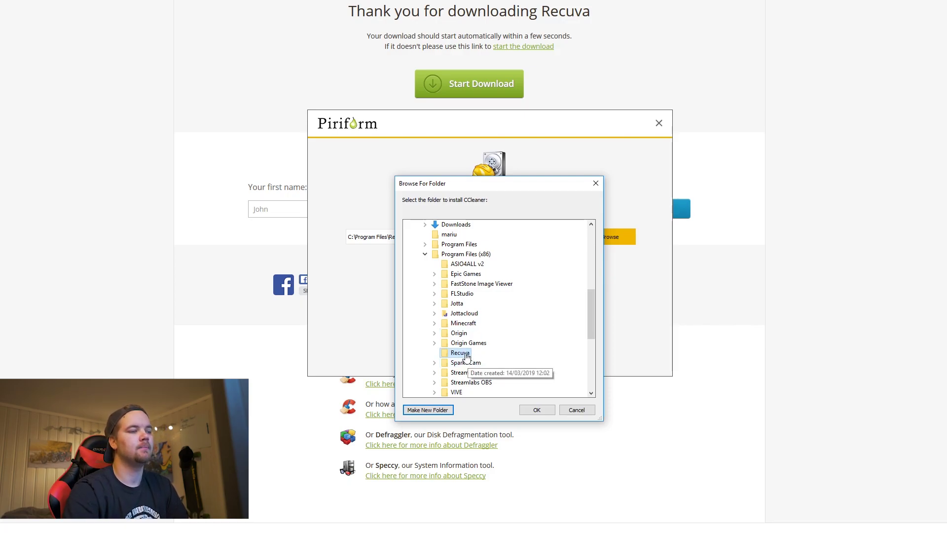
{"action": "left_click", "coordinate": [536, 409]}
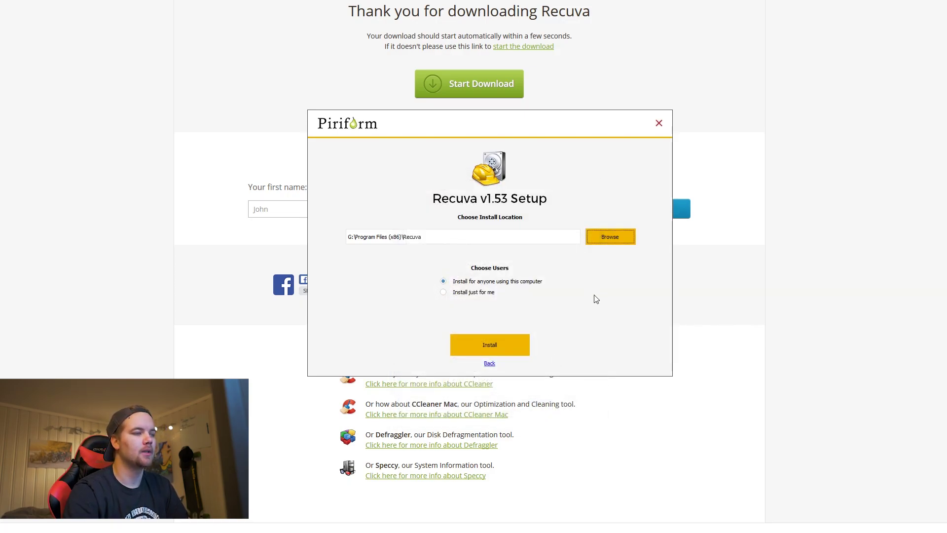
{"action": "left_click", "coordinate": [481, 293]}
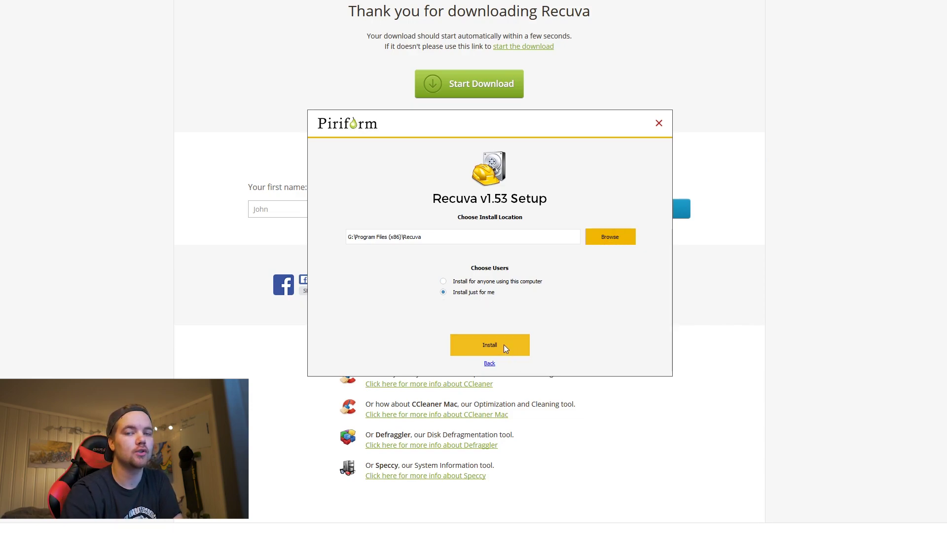
{"action": "left_click", "coordinate": [504, 344]}
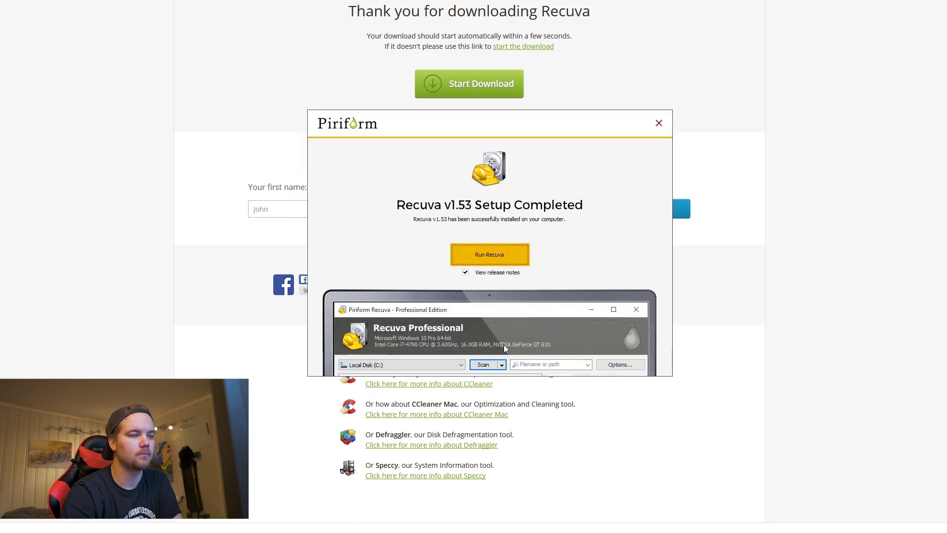
{"action": "left_click", "coordinate": [496, 256]}
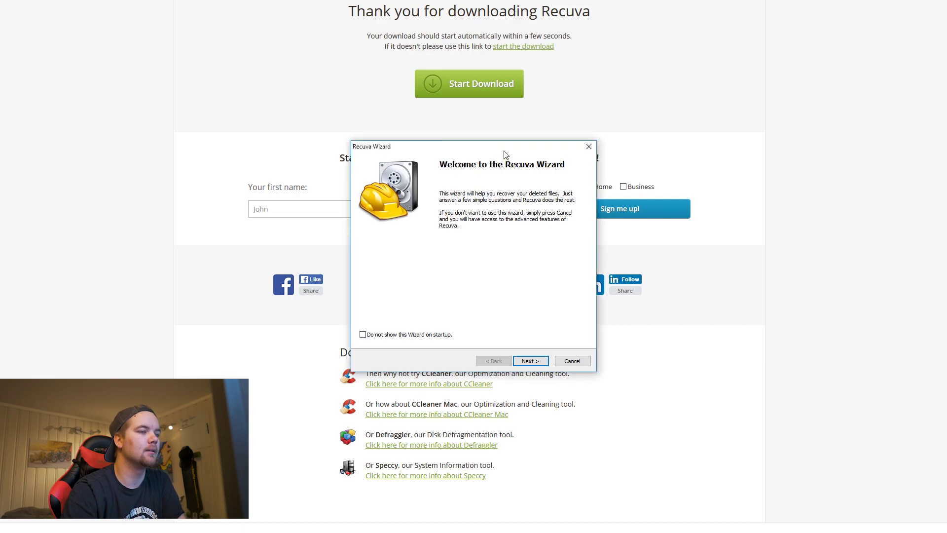
Move the Recuva Wizard up, keep all file types, and choose 'In a specific location'.
{"action": "left_click_drag", "start_coordinate": [504, 152], "coordinate": [513, 135]}
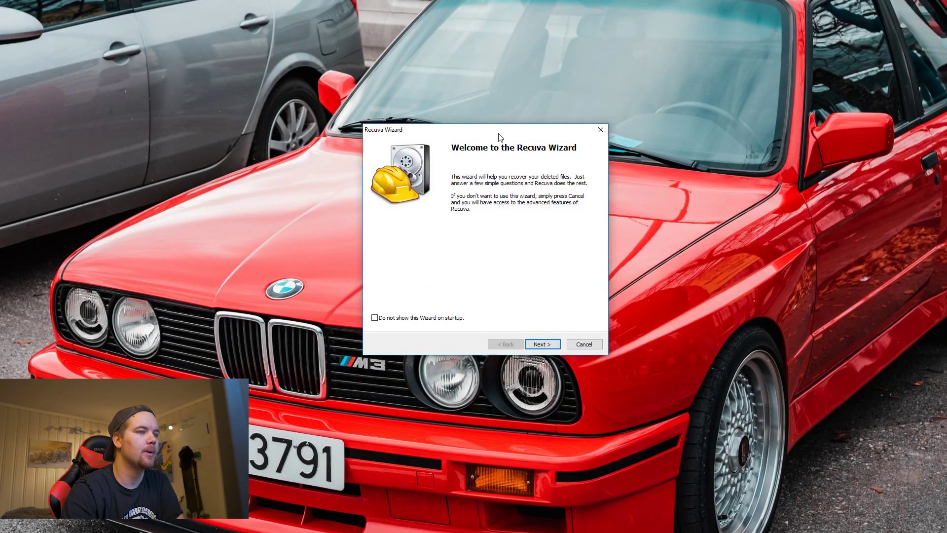
{"action": "left_click_drag", "start_coordinate": [498, 133], "coordinate": [476, 92]}
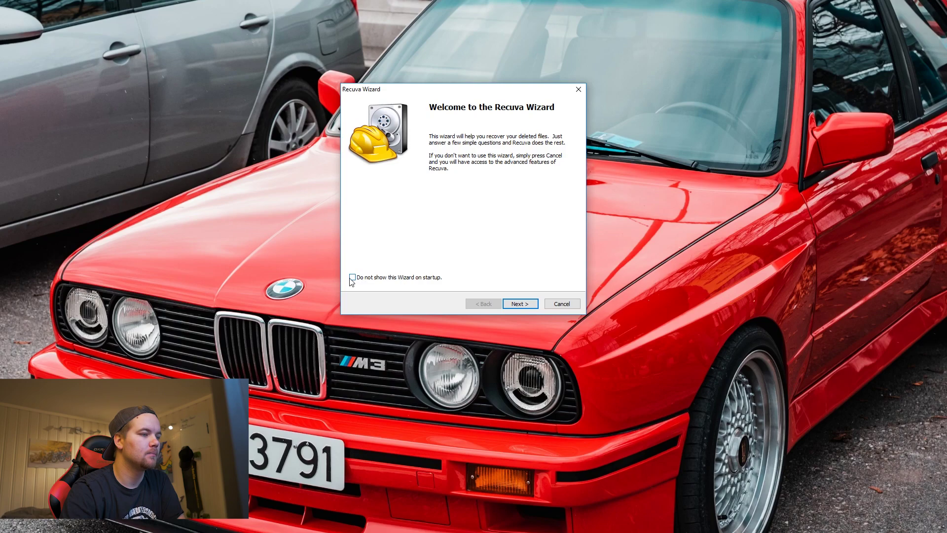
{"action": "left_click", "coordinate": [518, 305]}
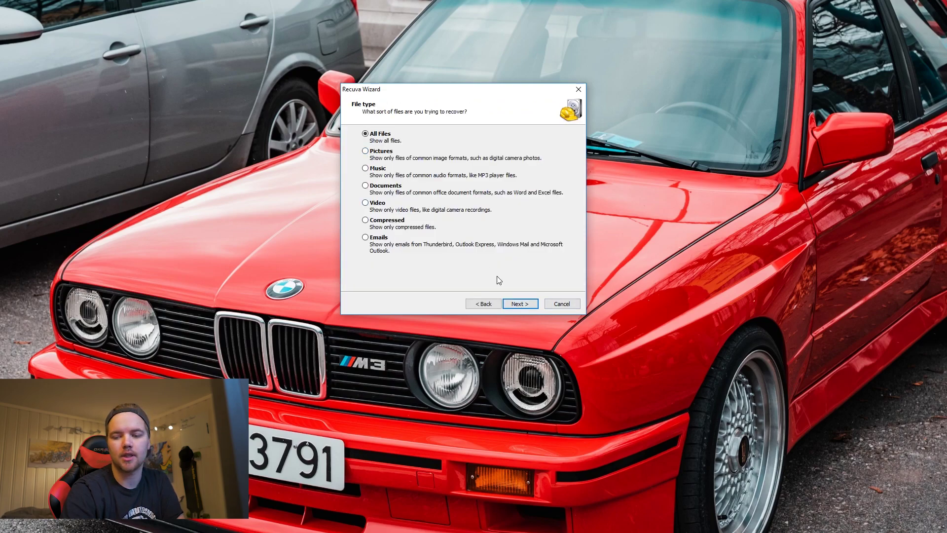
{"action": "left_click", "coordinate": [525, 309]}
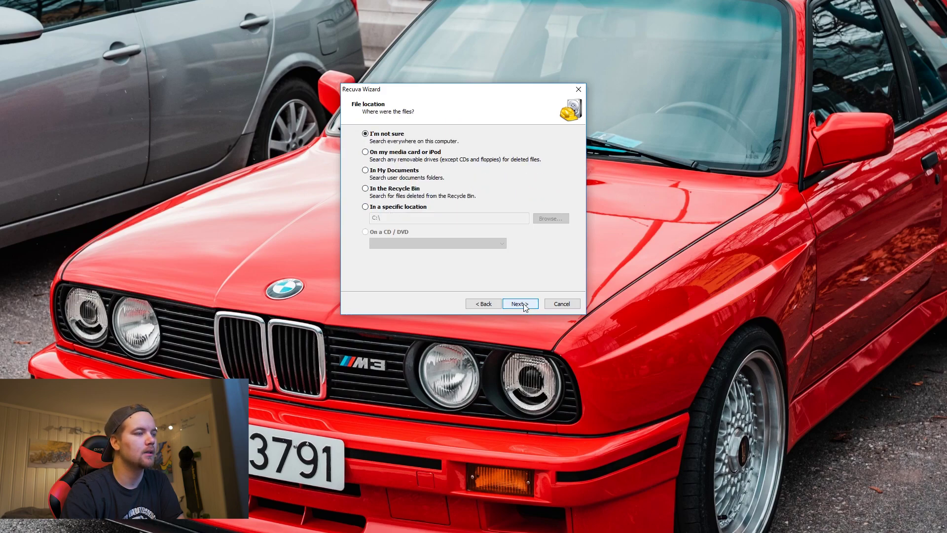
{"action": "left_click", "coordinate": [366, 208]}
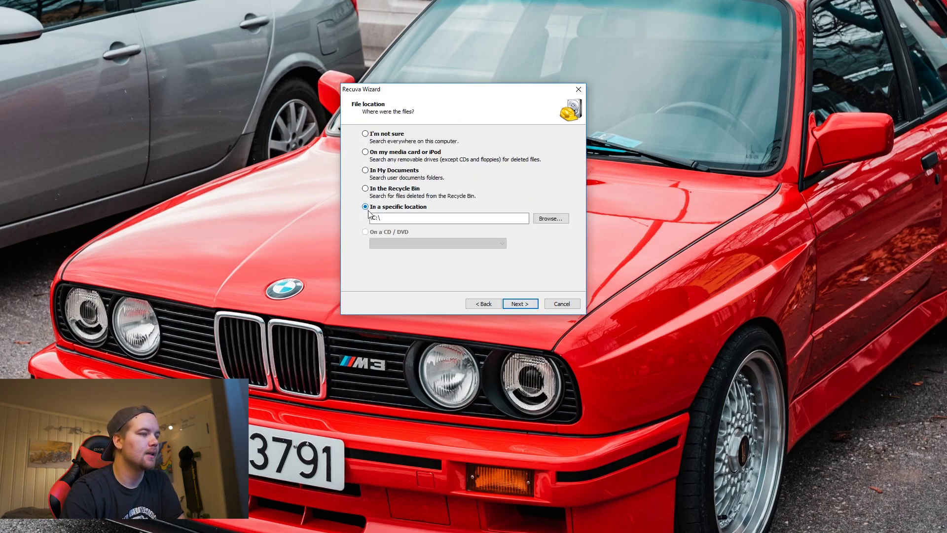
{"action": "left_click", "coordinate": [433, 220]}
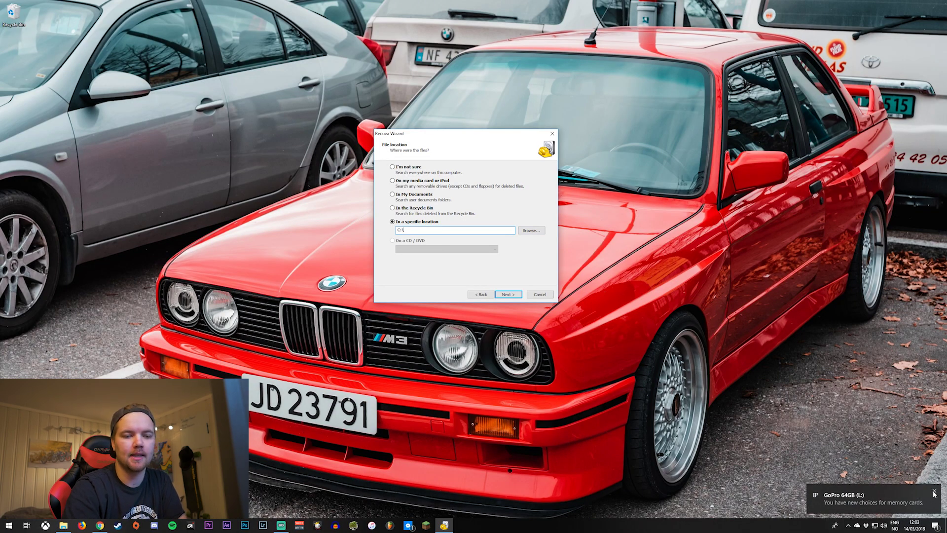
Set the search location to GoPro 64GB (L:)\DCIM and advance to the ready-to-search page.
{"action": "left_click", "coordinate": [934, 493]}
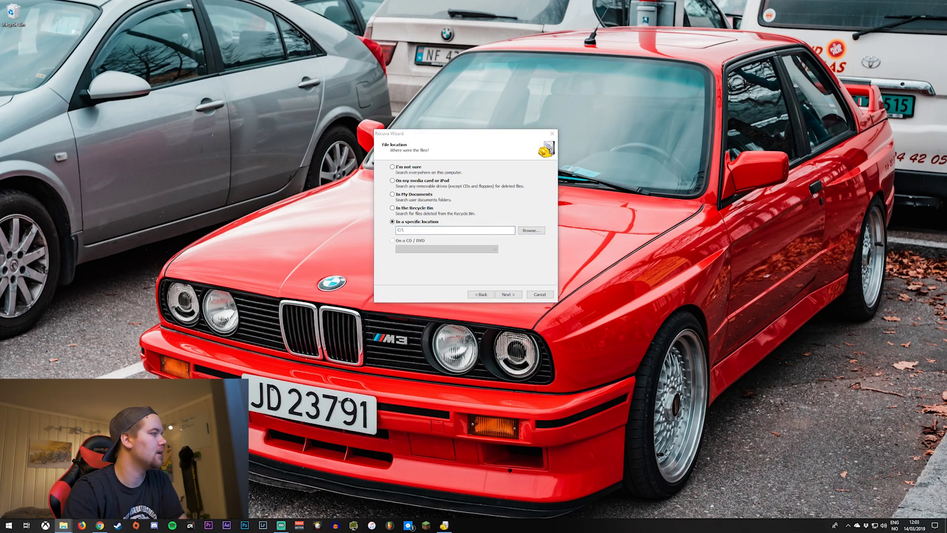
{"action": "left_click", "coordinate": [531, 231]}
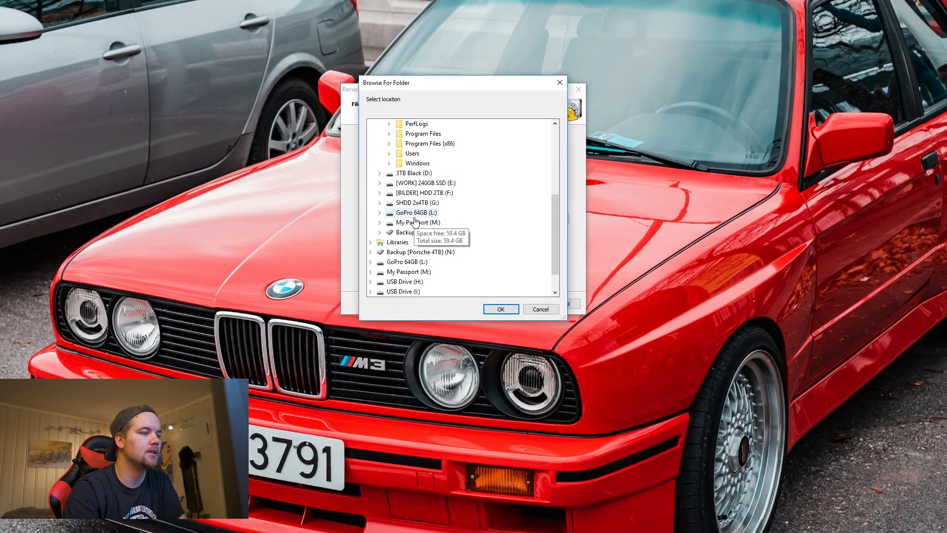
{"action": "scroll", "coordinate": [436, 260], "scroll_direction": "down", "scroll_amount": 1}
{"action": "double_click", "coordinate": [415, 232]}
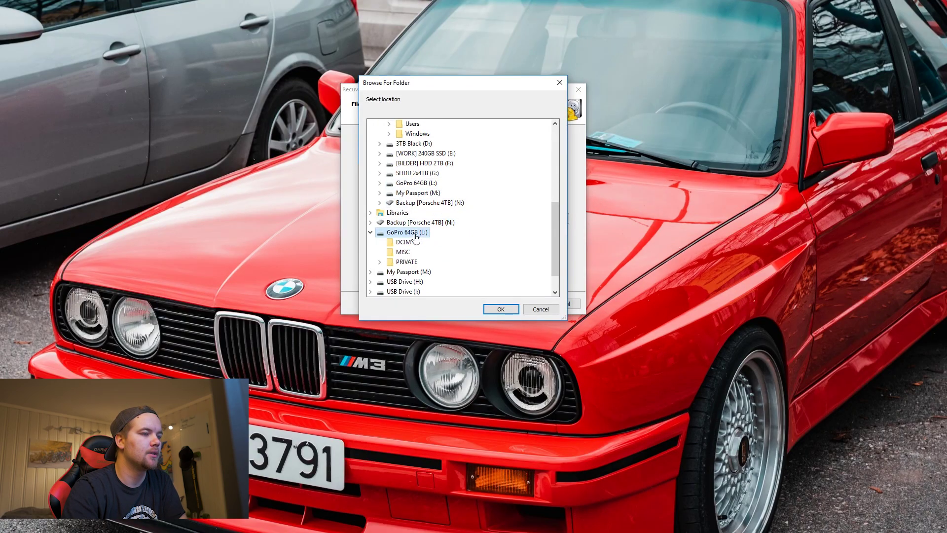
{"action": "left_click", "coordinate": [401, 242]}
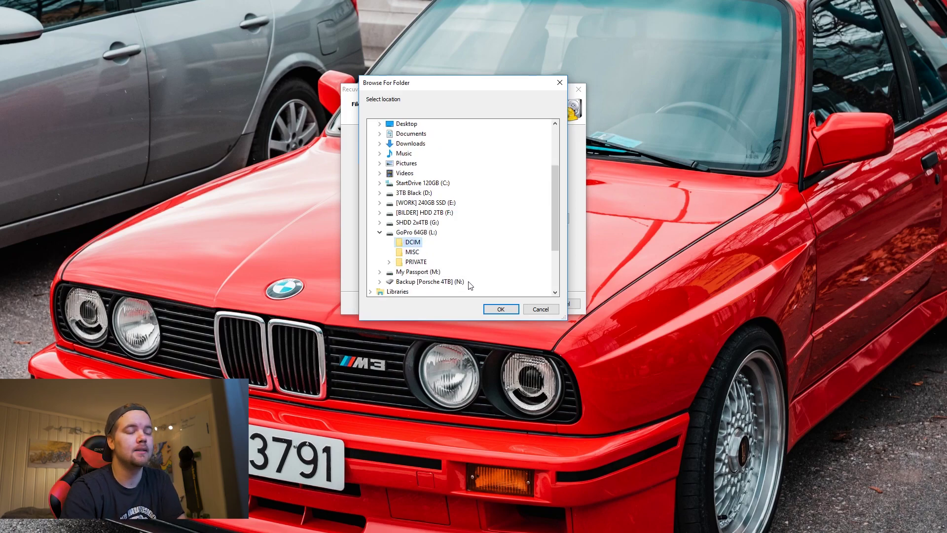
{"action": "left_click", "coordinate": [499, 309]}
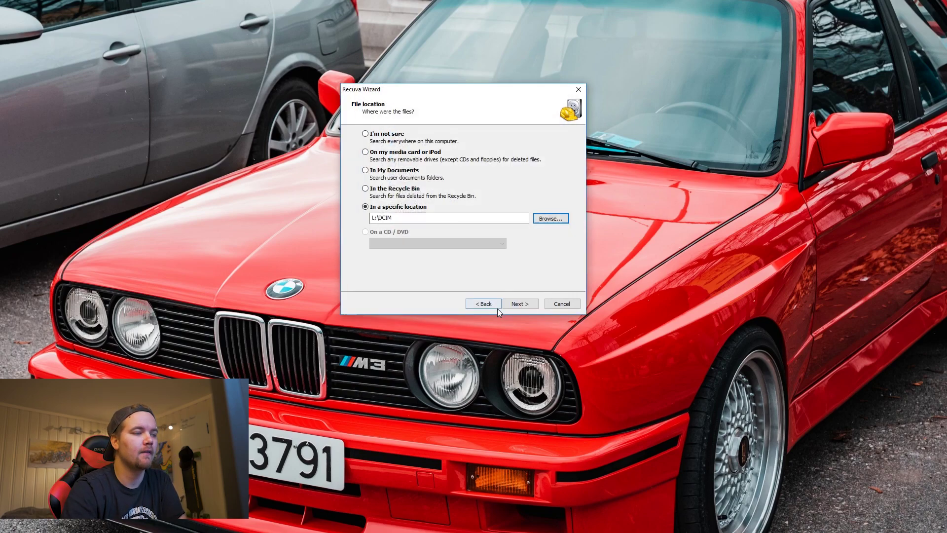
{"action": "left_click", "coordinate": [520, 303]}
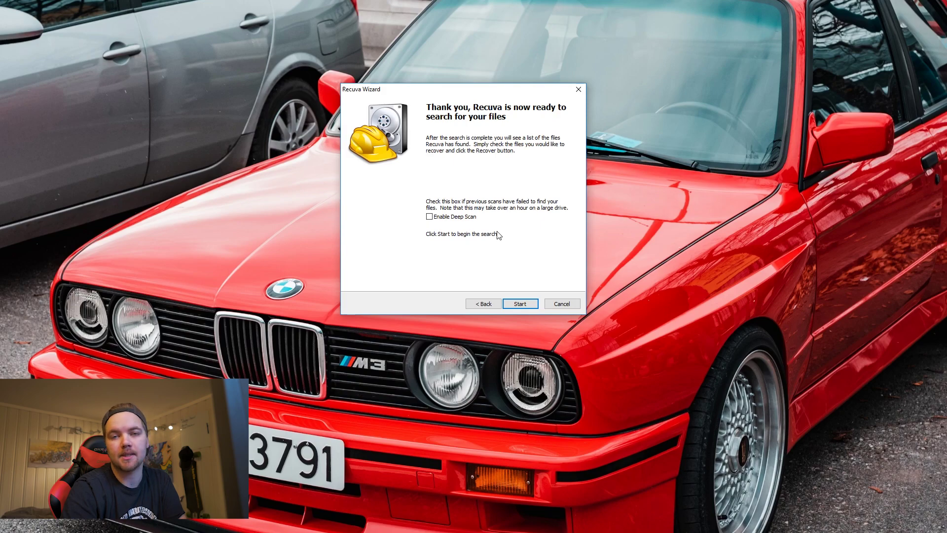
Start the scan of L:\DCIM without Deep Scan, finding 12 deleted GoPro files.
{"action": "left_click", "coordinate": [520, 304]}
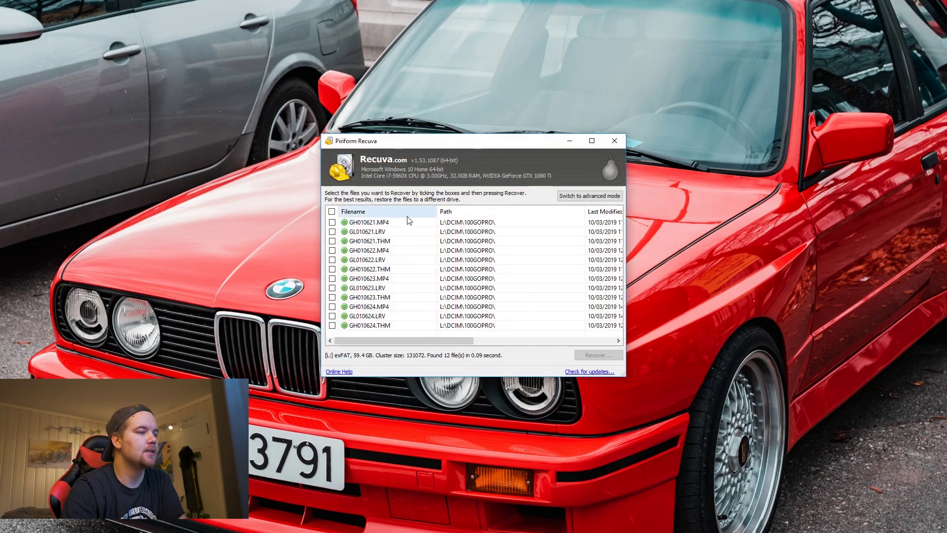
Check the State column shows all 12 files excellent, with the GoPro drive window beside Recuva.
{"action": "scroll", "coordinate": [401, 264], "scroll_direction": "down", "scroll_amount": 2}
{"action": "scroll", "coordinate": [401, 264], "scroll_direction": "up", "scroll_amount": 4}
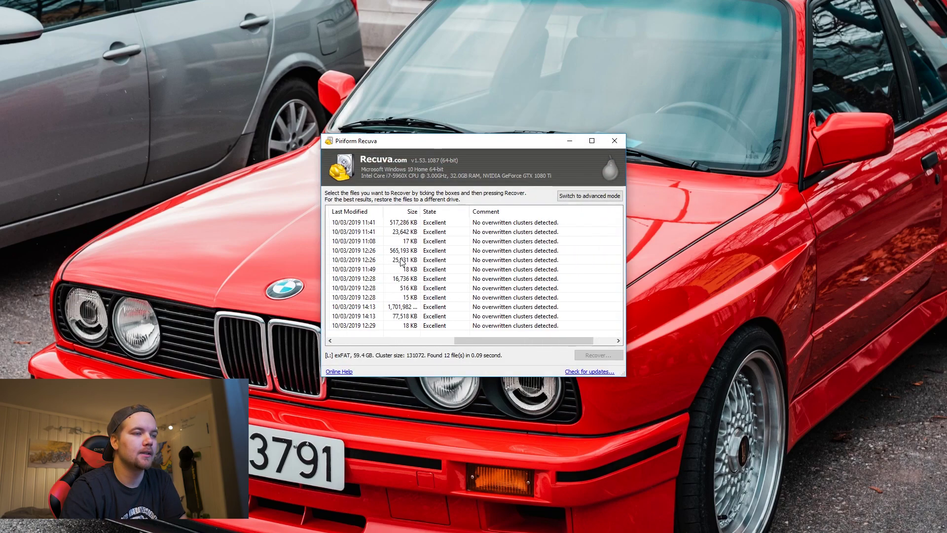
{"action": "scroll", "coordinate": [404, 258], "scroll_direction": "up", "scroll_amount": 2}
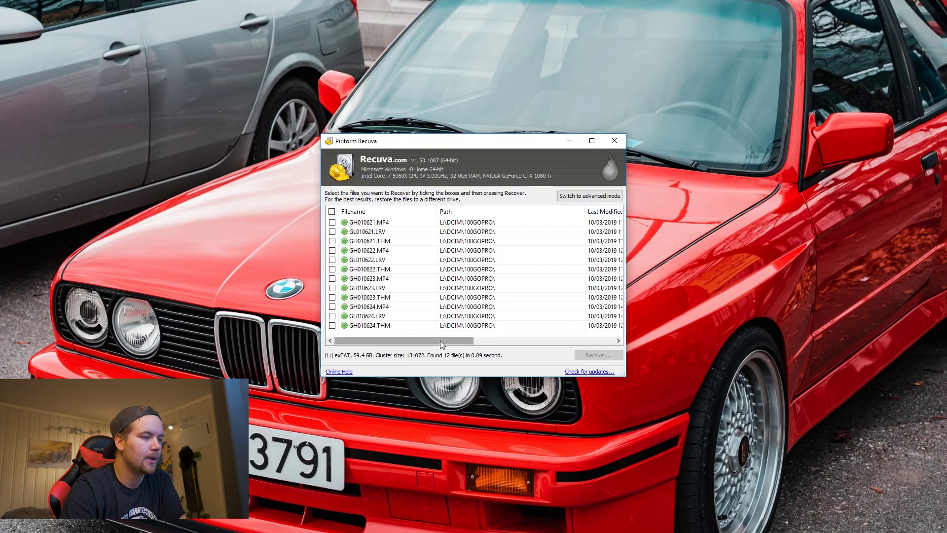
{"action": "left_click_drag", "start_coordinate": [437, 341], "coordinate": [580, 340]}
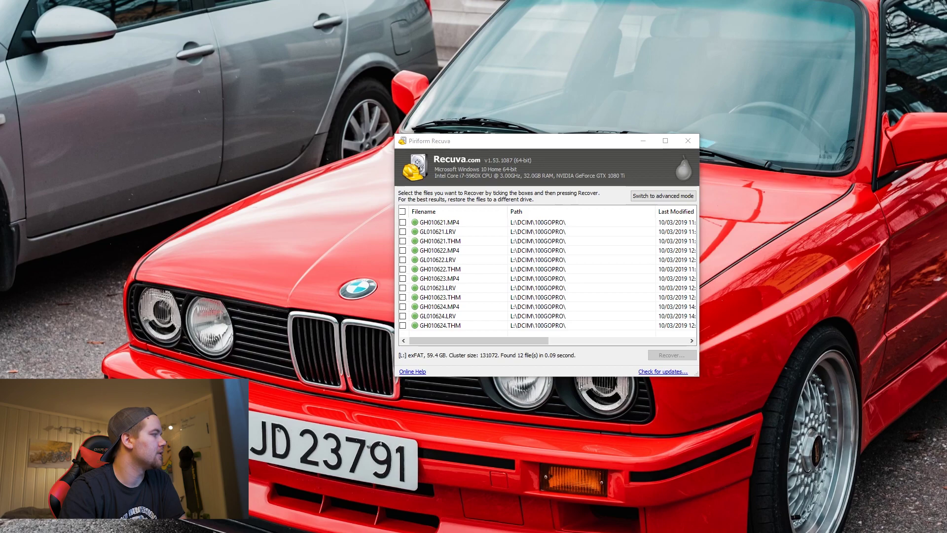
{"action": "left_click_drag", "start_coordinate": [0, 232], "coordinate": [211, 74]}
{"action": "left_click_drag", "start_coordinate": [545, 142], "coordinate": [659, 144]}
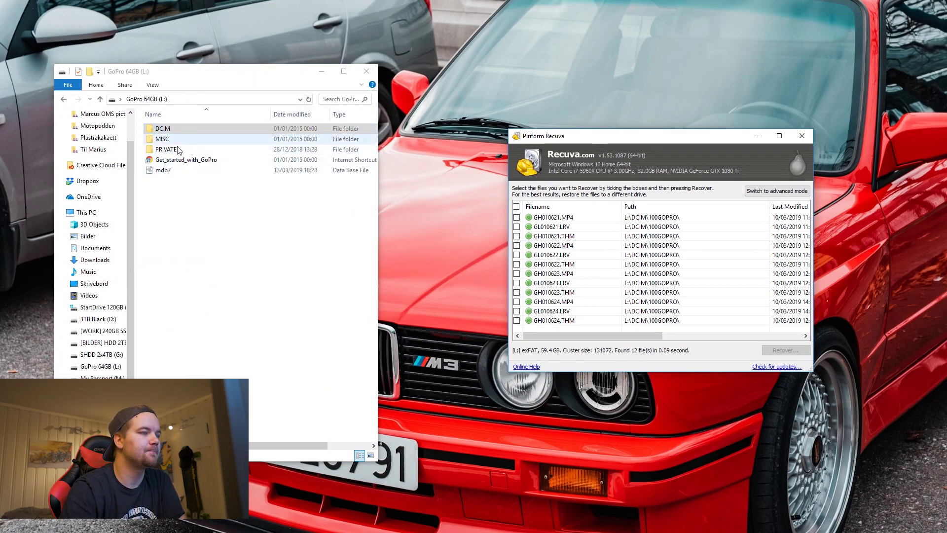
Confirm the GoPro DCIM folder is empty, tick the four MP4 videos, and choose Recover.
{"action": "double_click", "coordinate": [169, 130]}
{"action": "left_click_drag", "start_coordinate": [175, 133], "coordinate": [195, 167]}
{"action": "left_click_drag", "start_coordinate": [263, 77], "coordinate": [336, 67]}
{"action": "left_click_drag", "start_coordinate": [616, 135], "coordinate": [559, 95]}
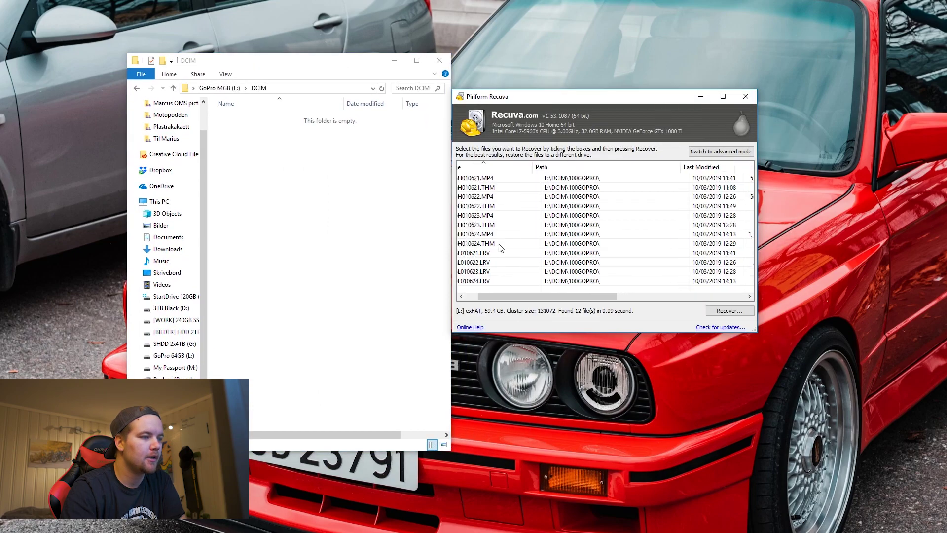
{"action": "scroll", "coordinate": [553, 289], "scroll_direction": "left", "scroll_amount": 2}
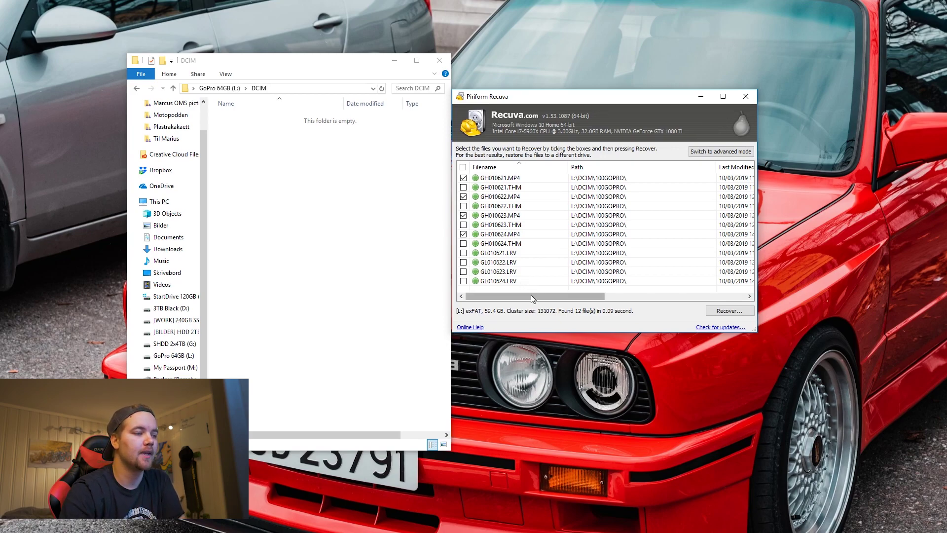
{"action": "mouse_move", "coordinate": [531, 294]}
{"action": "left_mouse_down"}
{"action": "mouse_move", "coordinate": [669, 296]}
{"action": "mouse_move", "coordinate": [530, 296]}
{"action": "left_mouse_up"}
{"action": "left_click_drag", "start_coordinate": [668, 99], "coordinate": [702, 89]}
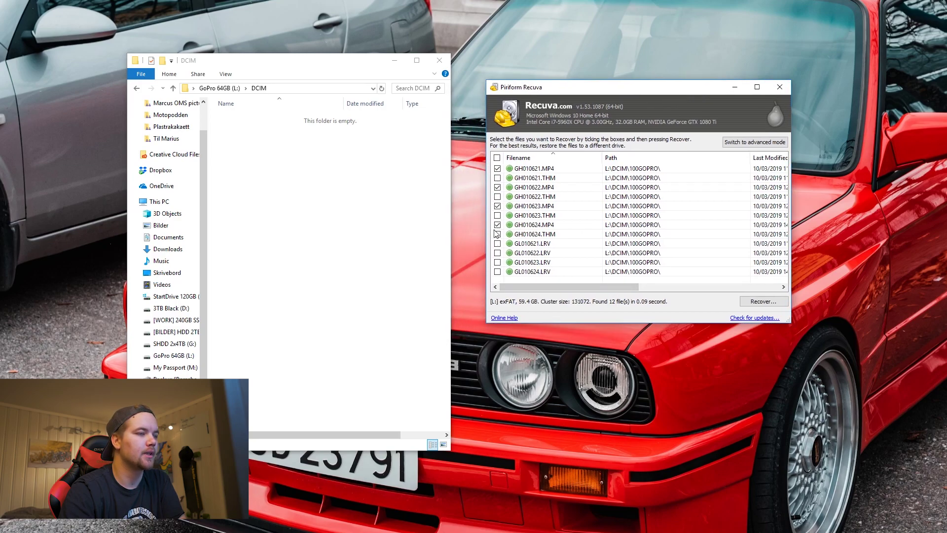
{"action": "left_click", "coordinate": [758, 303]}
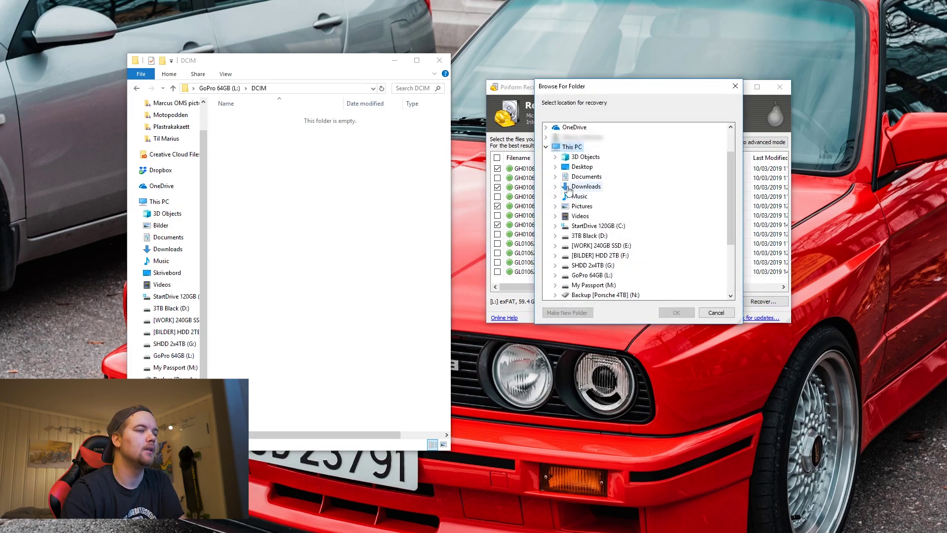
Recover the four videos into a new desktop folder named 'REcover recuva TUT'.
{"action": "right_click", "coordinate": [886, 164]}
{"action": "left_click", "coordinate": [833, 316]}
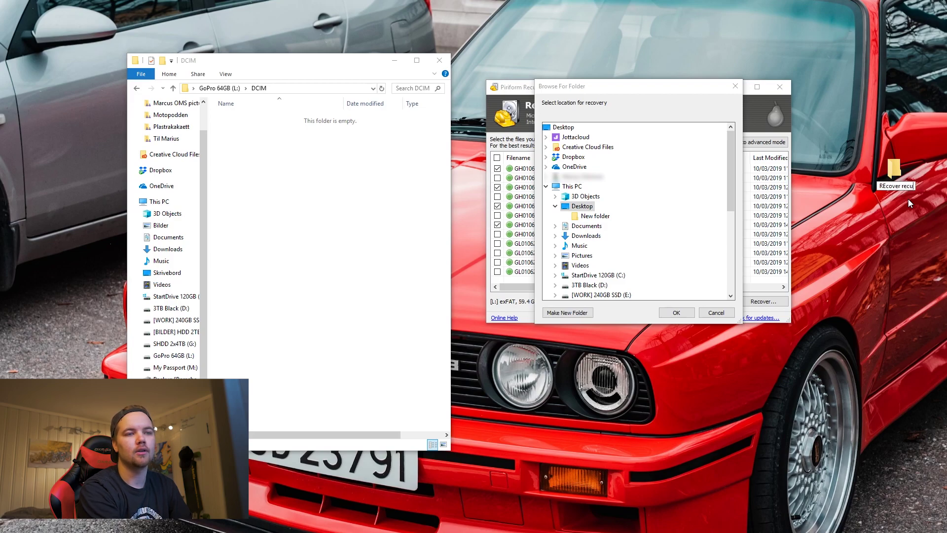
{"action": "type", "text": "REcover recuva T"}
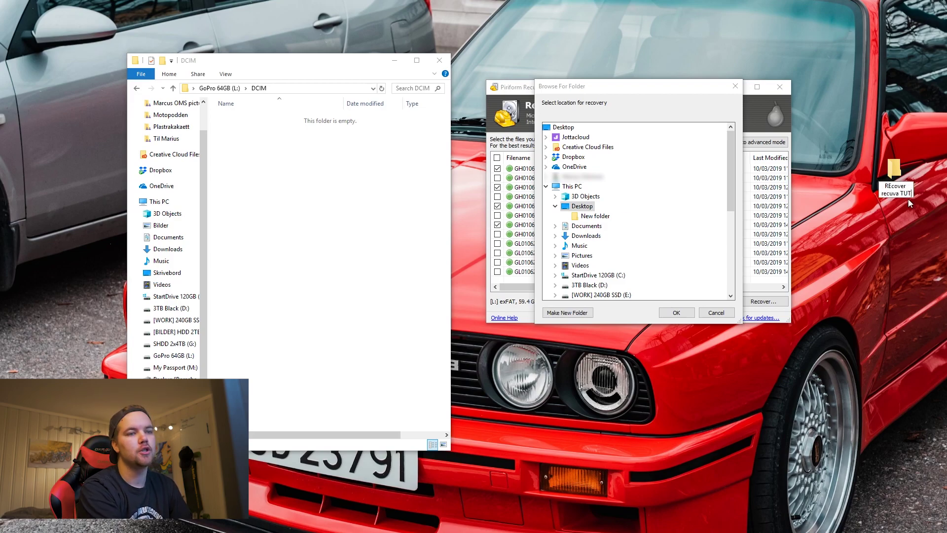
{"action": "type", "text": "UT"}
{"action": "key", "text": "Return"}
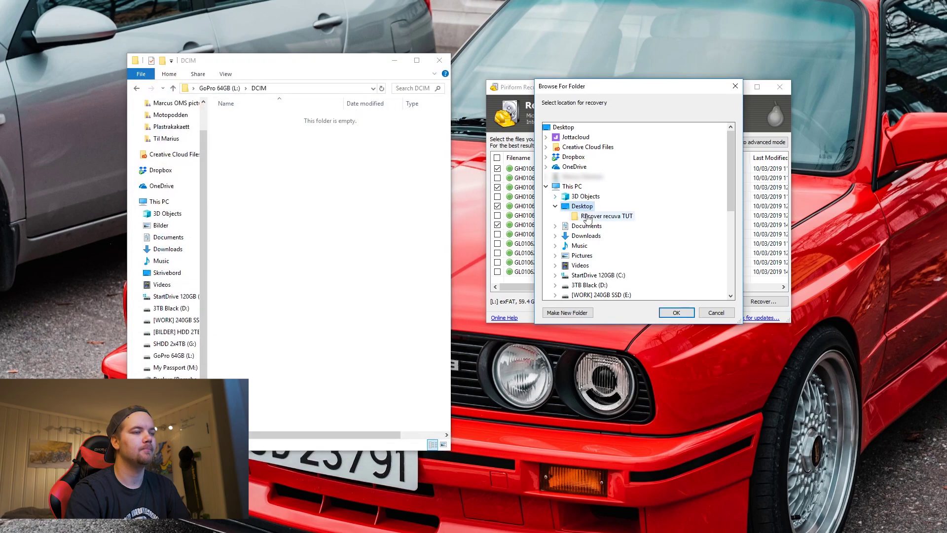
{"action": "left_click", "coordinate": [607, 216]}
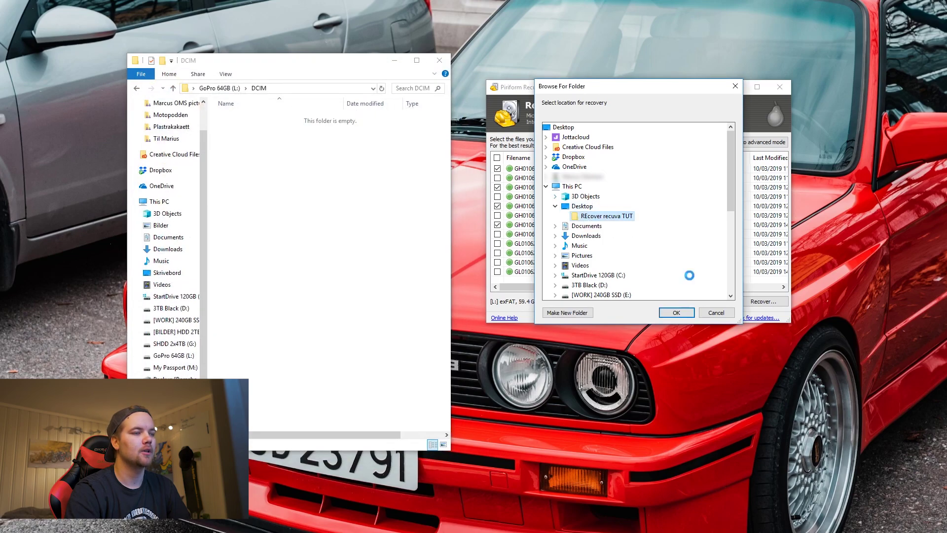
{"action": "left_click", "coordinate": [676, 312]}
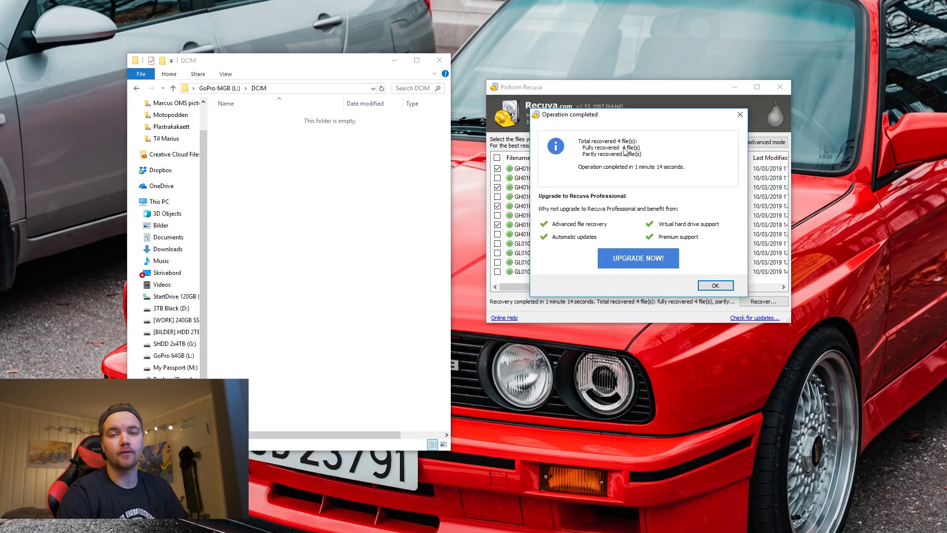
Open the REcover recuva TUT folder and play the recovered GH010621.MP4 video.
{"action": "left_click", "coordinate": [716, 285]}
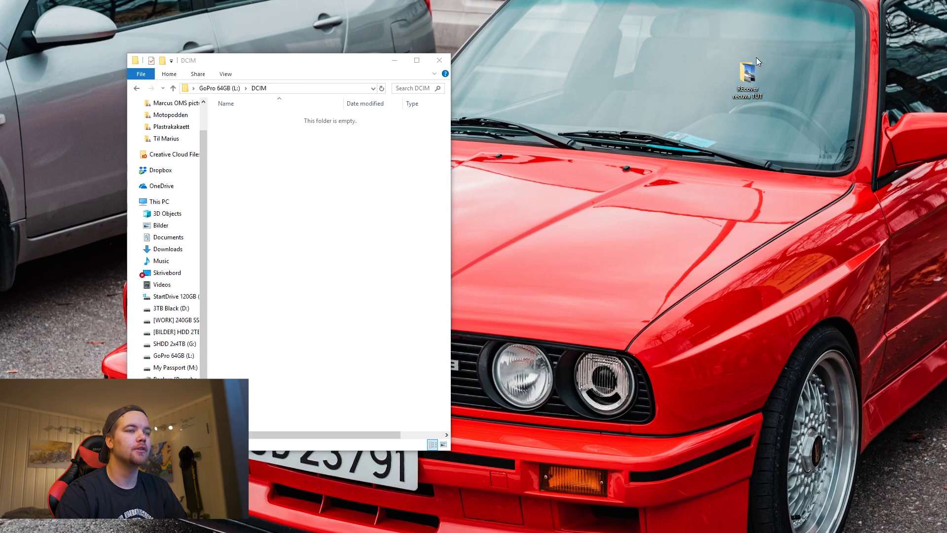
{"action": "double_click", "coordinate": [747, 74]}
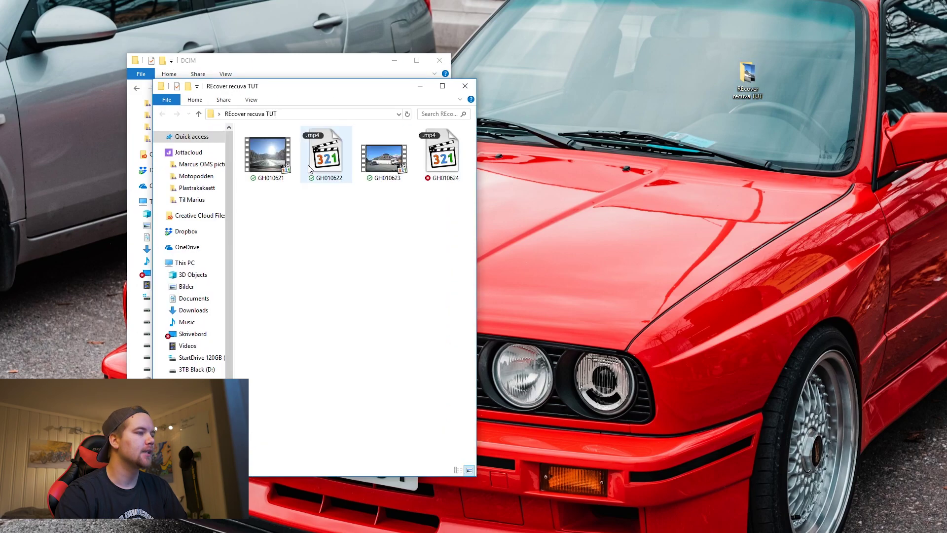
{"action": "left_click_drag", "start_coordinate": [326, 87], "coordinate": [671, 107]}
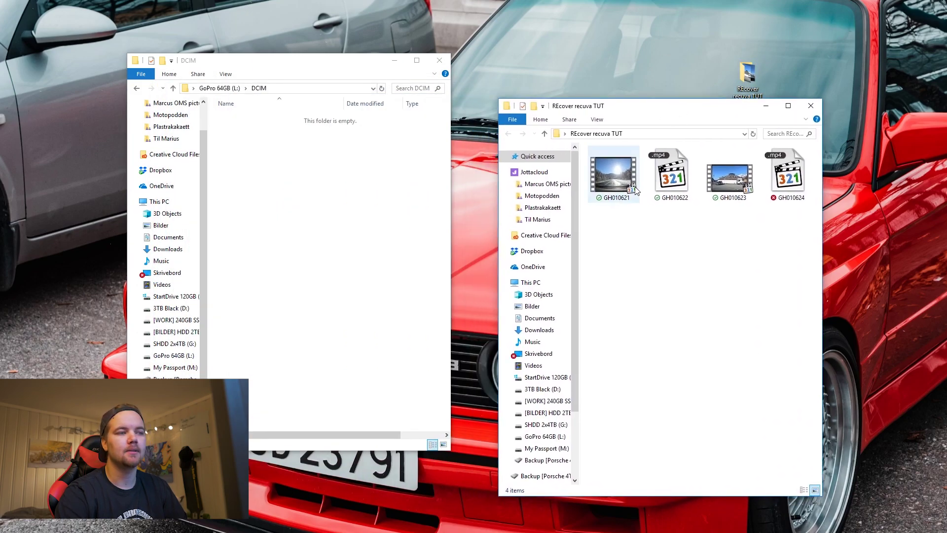
{"action": "mouse_move", "coordinate": [636, 191]}
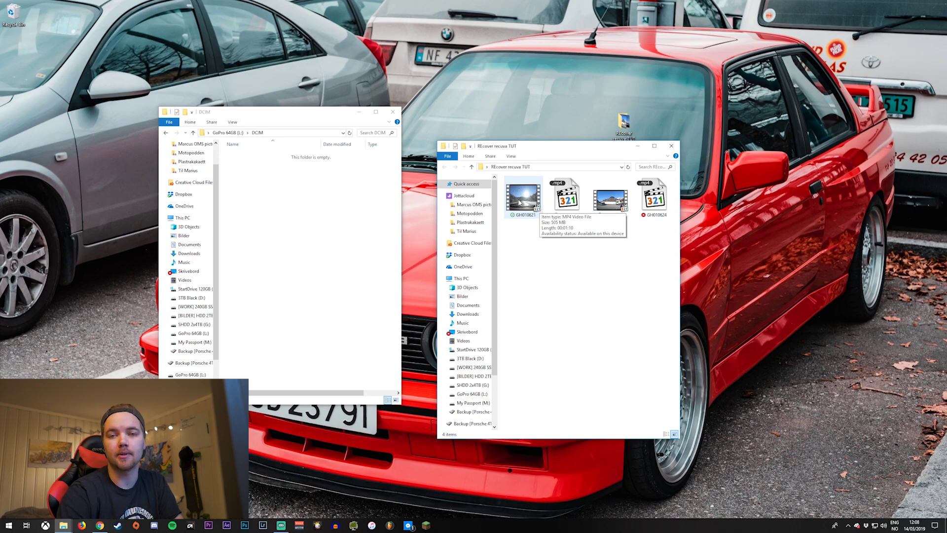
{"action": "double_click", "coordinate": [519, 202]}
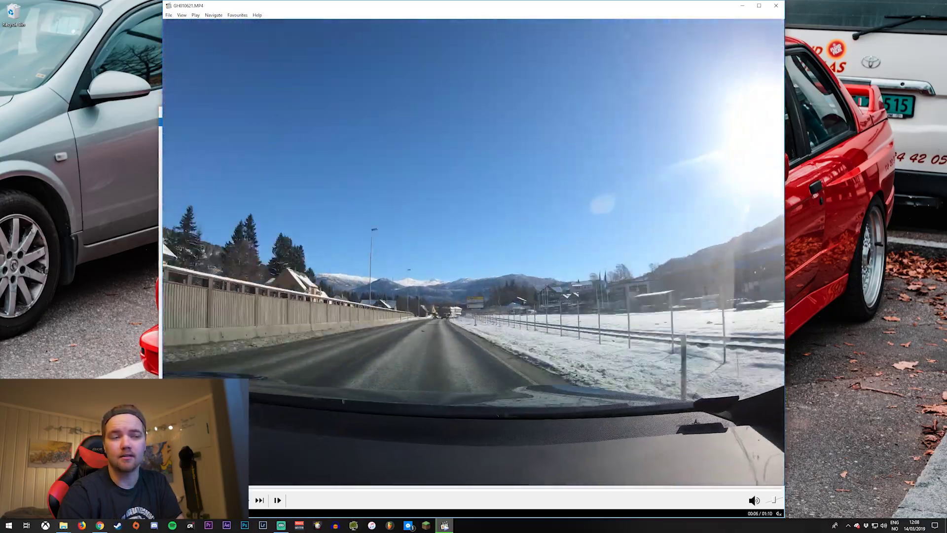
Skim GH010621 to about one minute, then play GH010624 and skim it to about 03:32.
{"action": "left_click_drag", "start_coordinate": [424, 490], "coordinate": [777, 495]}
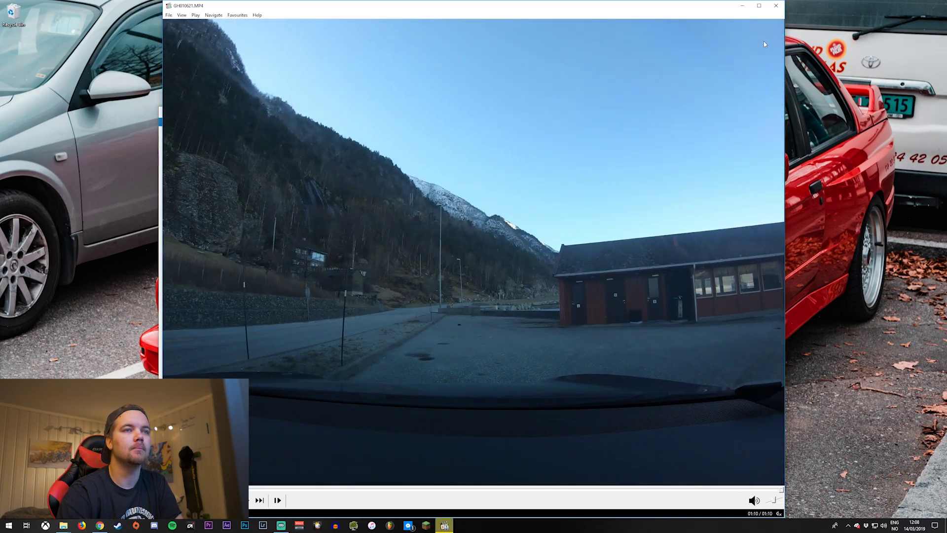
{"action": "left_click", "coordinate": [775, 6]}
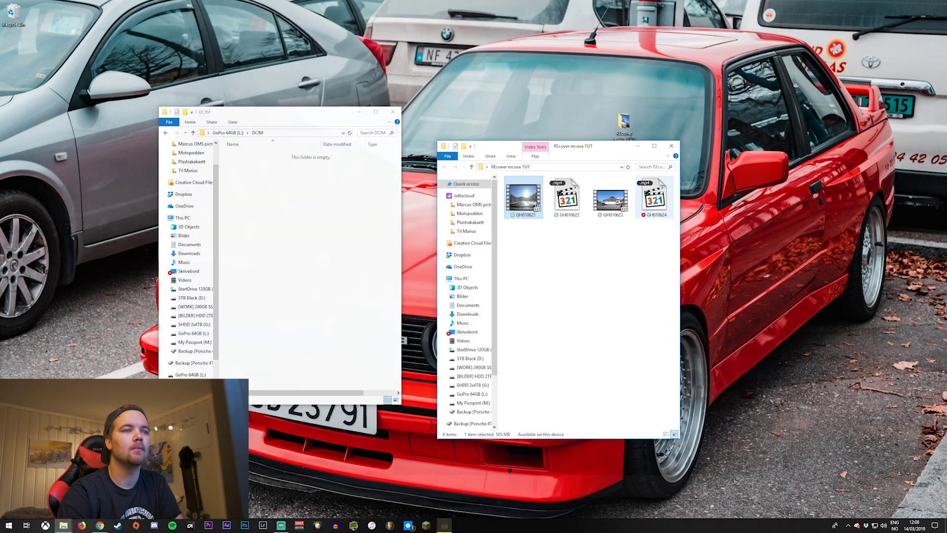
{"action": "double_click", "coordinate": [646, 217]}
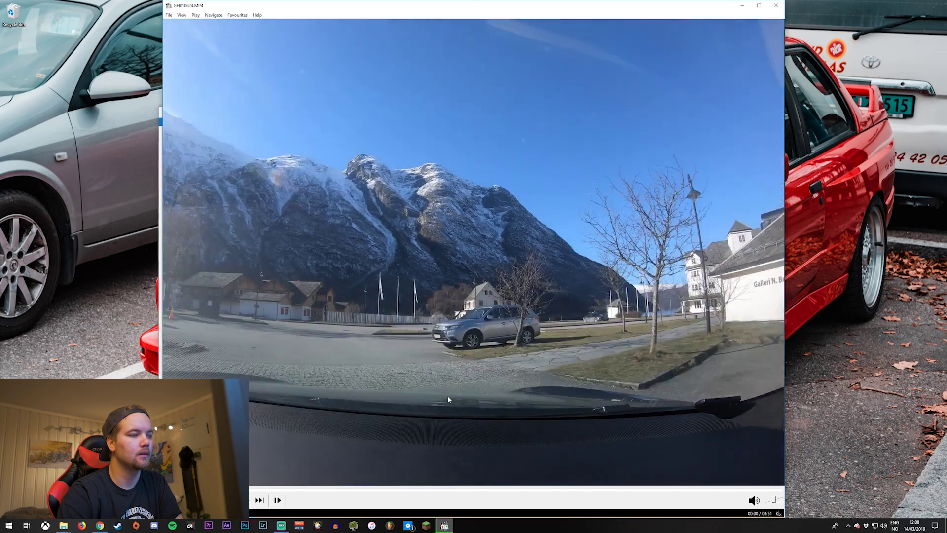
{"action": "left_click_drag", "start_coordinate": [295, 487], "coordinate": [399, 489]}
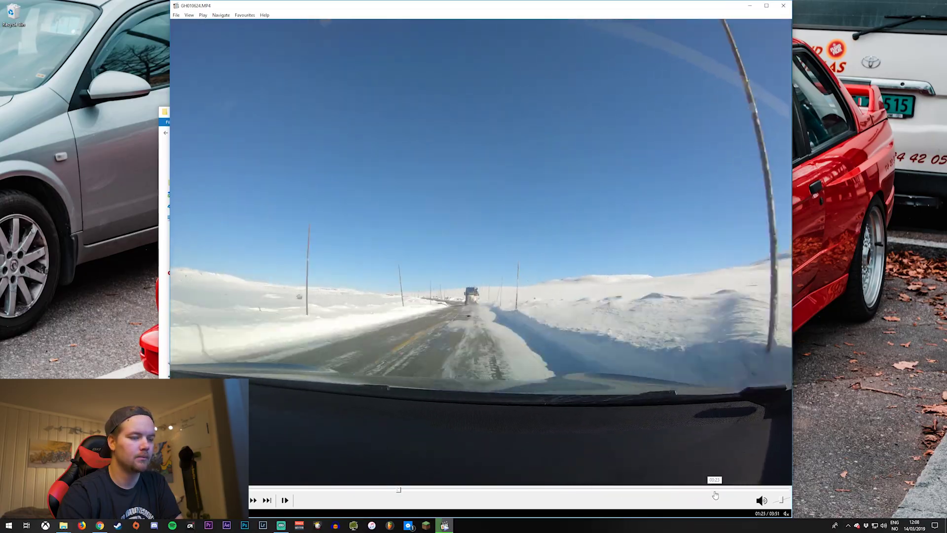
{"action": "left_click_drag", "start_coordinate": [715, 489], "coordinate": [737, 489]}
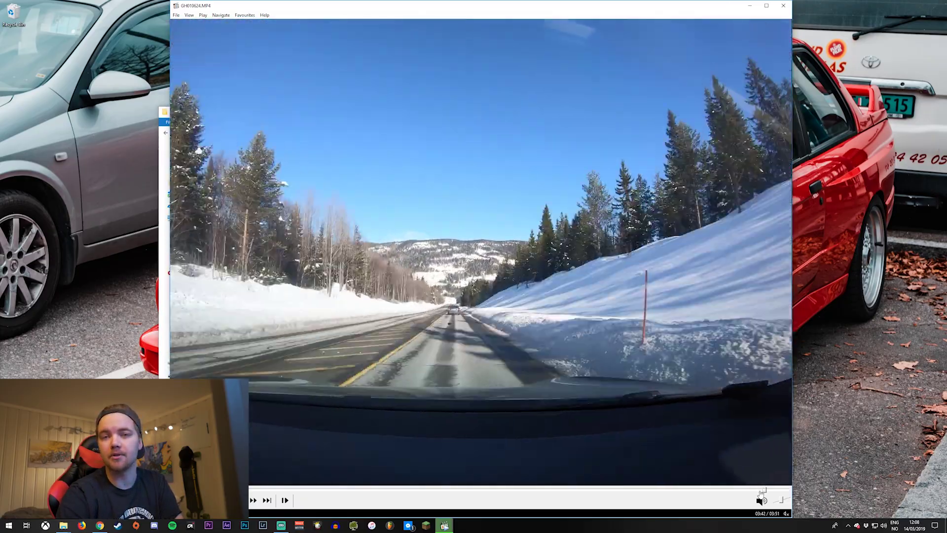
{"action": "key", "text": "alt+F4"}
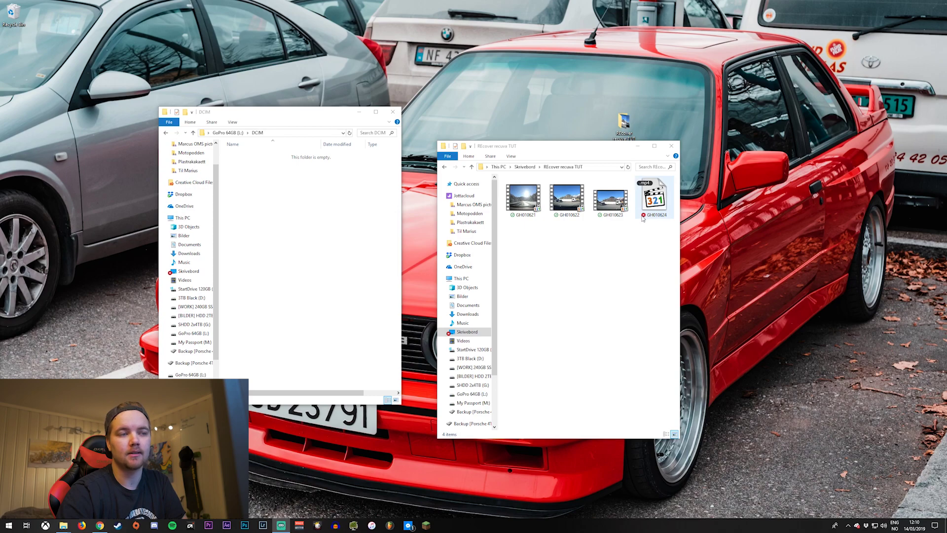
Right-click the empty background of the REcover recuva TUT folder to bring up its options.
{"action": "right_click", "coordinate": [600, 259]}
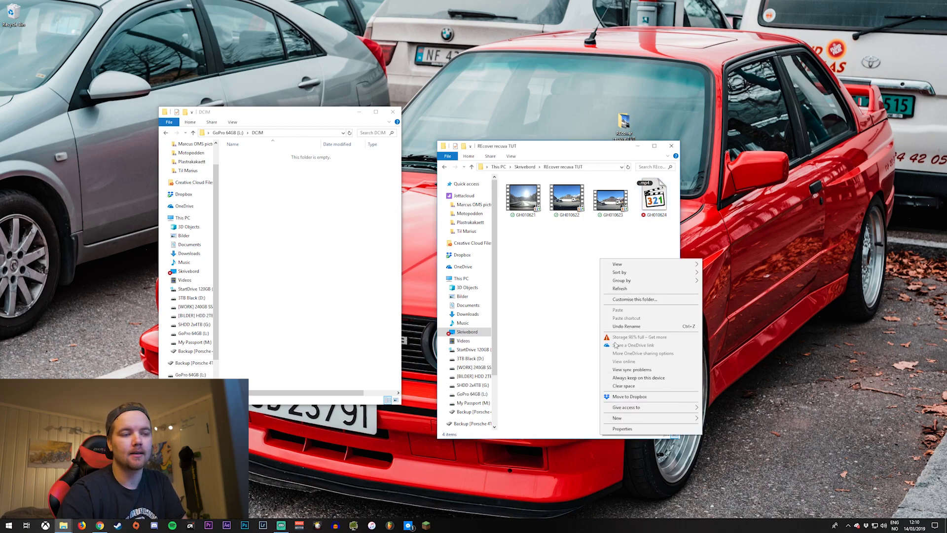